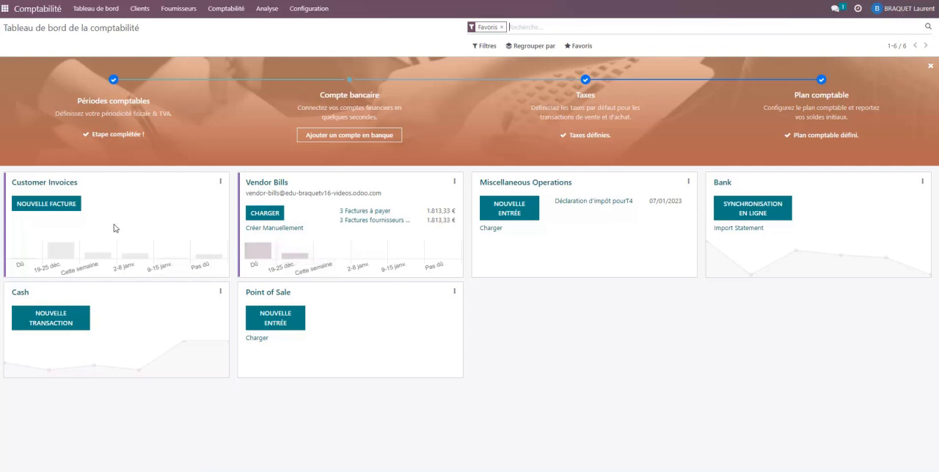
Start a new customer invoice and create a new client named Salon de coiffure Marie.
{"action": "left_click", "coordinate": [51, 206]}
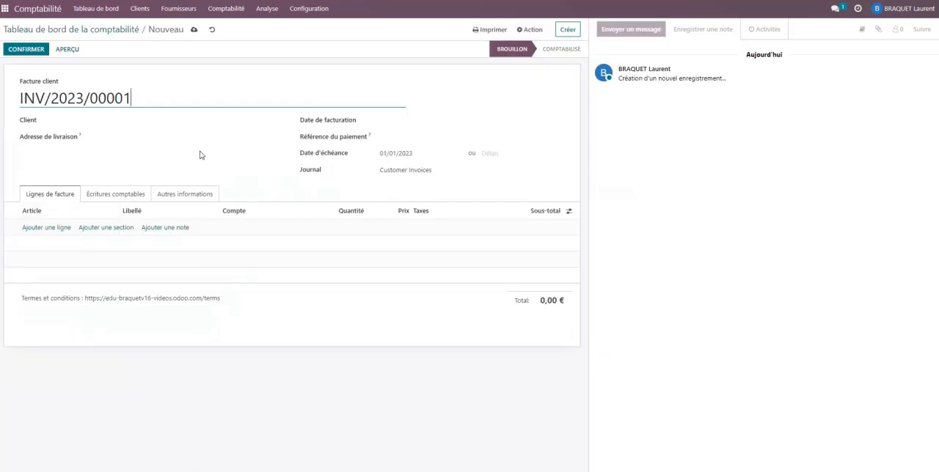
{"action": "left_click", "coordinate": [94, 118]}
{"action": "type", "text": "S"}
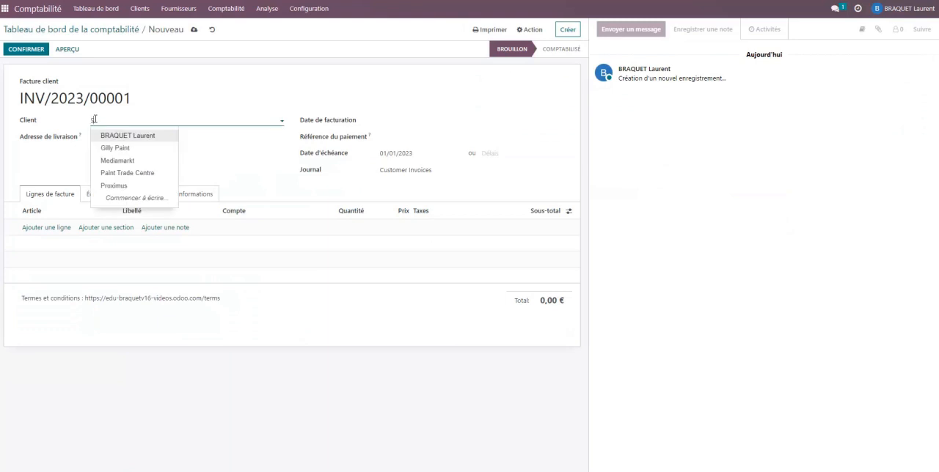
{"action": "type", "text": "alon de coiff"}
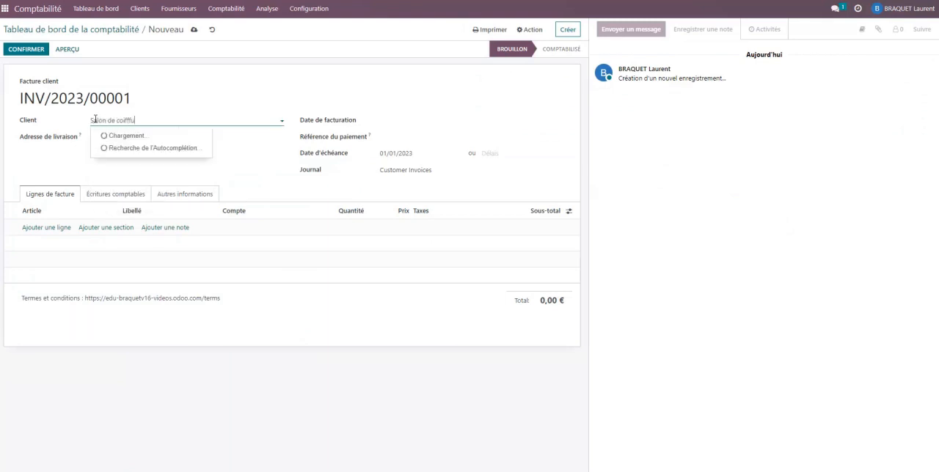
{"action": "type", "text": "ure Ma"}
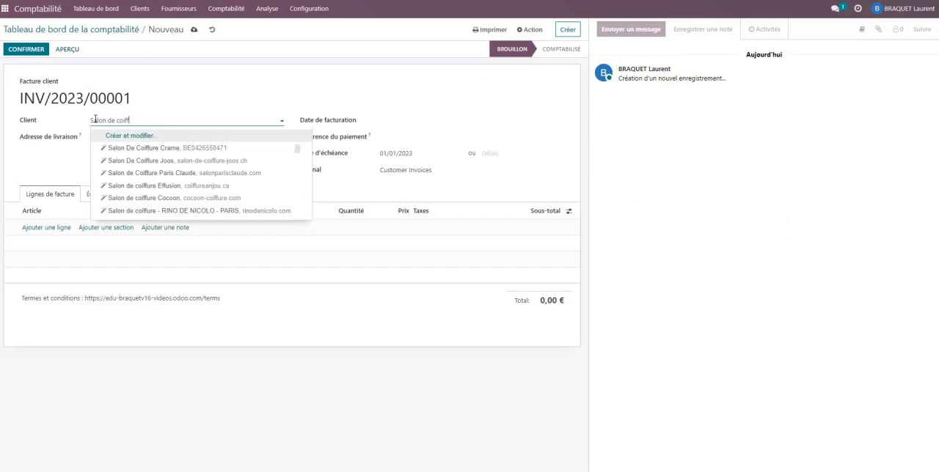
{"action": "type", "text": "rie"}
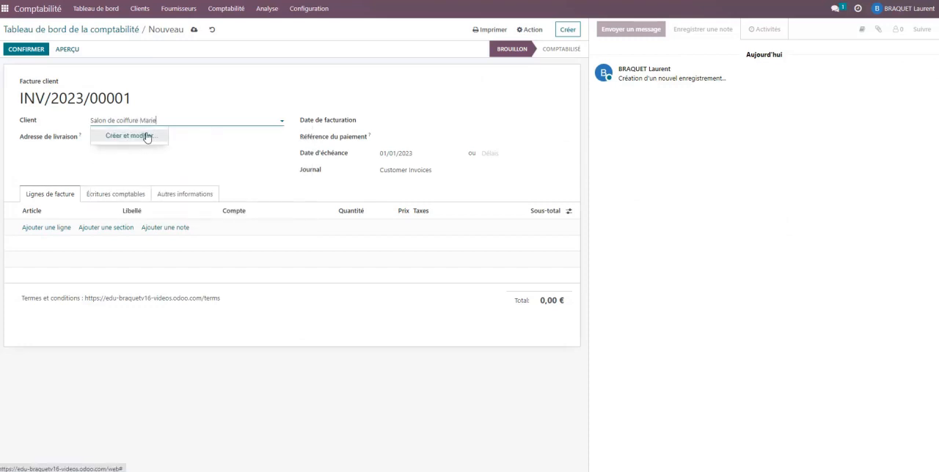
{"action": "left_click", "coordinate": [147, 137]}
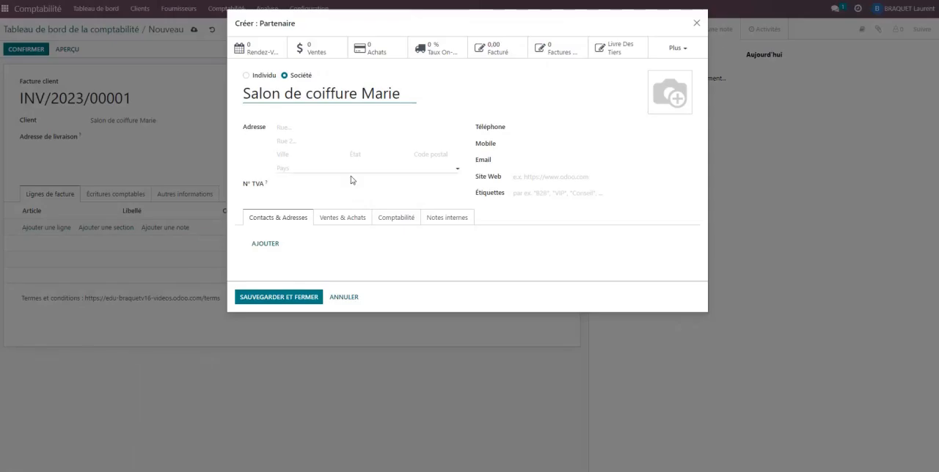
{"action": "left_click", "coordinate": [315, 130]}
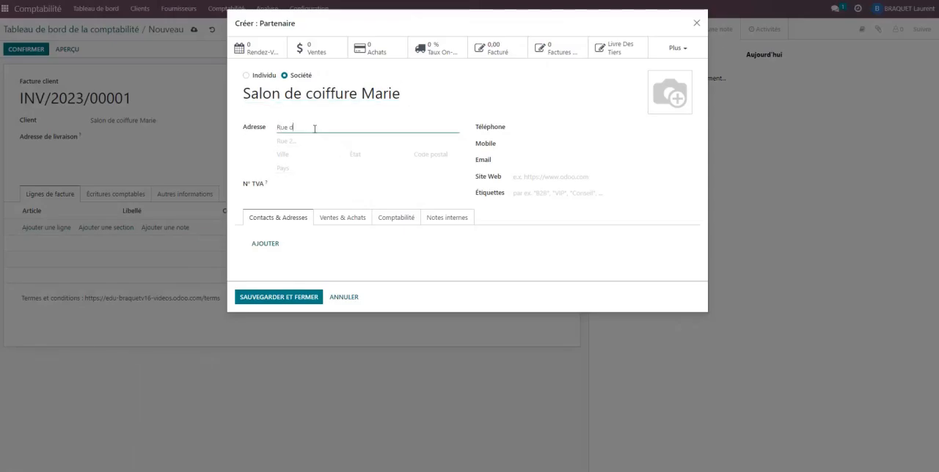
{"action": "key", "text": "Tab"}
{"action": "key", "text": "Tab"}
{"action": "type", "text": "dharleroi"}
{"action": "key", "text": "Tab"}
{"action": "key", "text": "Tab"}
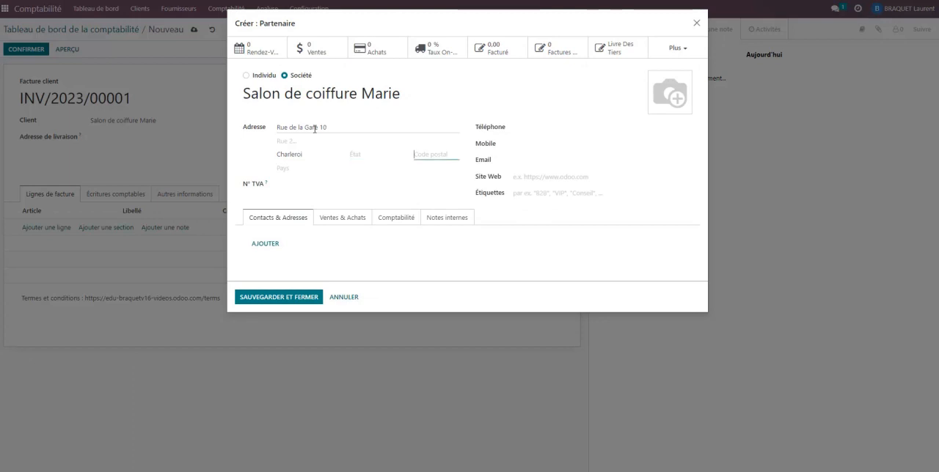
{"action": "type", "text": "6000"}
{"action": "key", "text": "Tab"}
{"action": "type", "text": "Bel"}
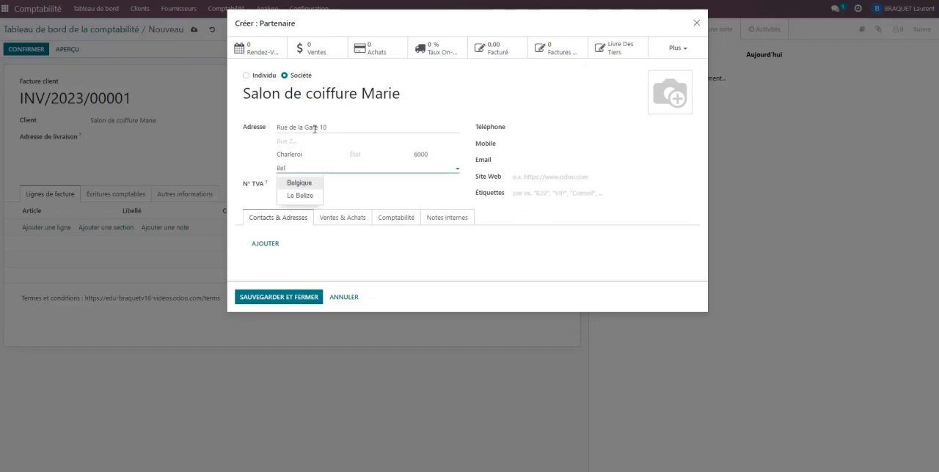
{"action": "left_click", "coordinate": [297, 182]}
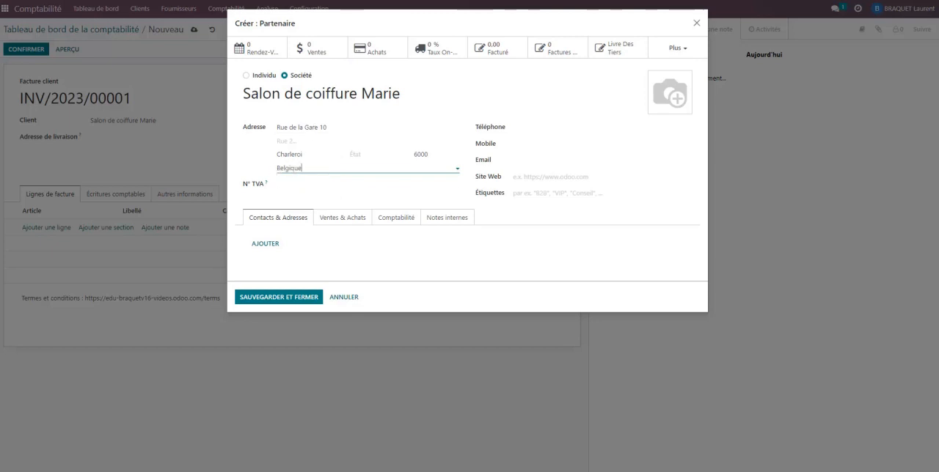
Check the source invoice in the PDF, enter the client's VAT number and try to save the partner.
{"action": "key", "text": "alt+Tab"}
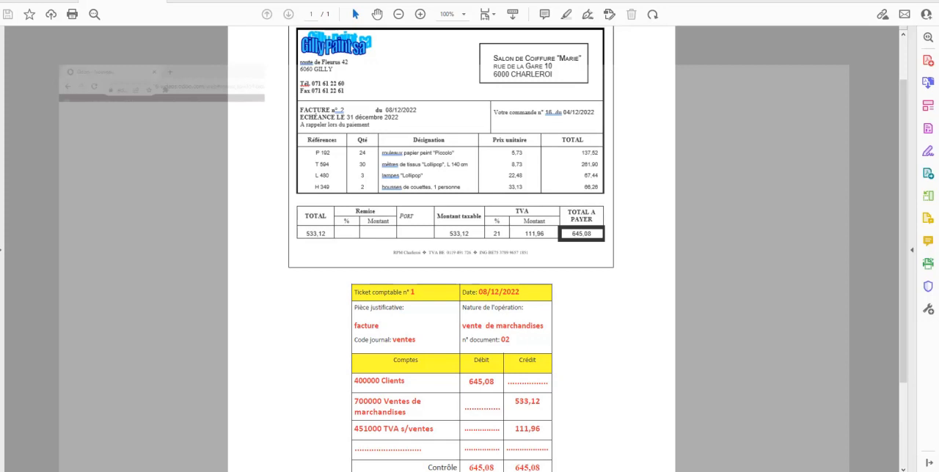
{"action": "key", "text": "alt+Tab"}
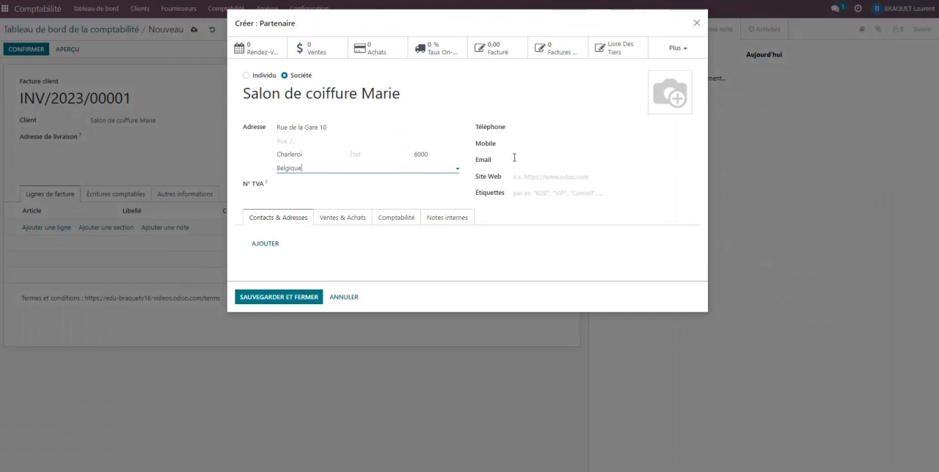
{"action": "left_click", "coordinate": [292, 188]}
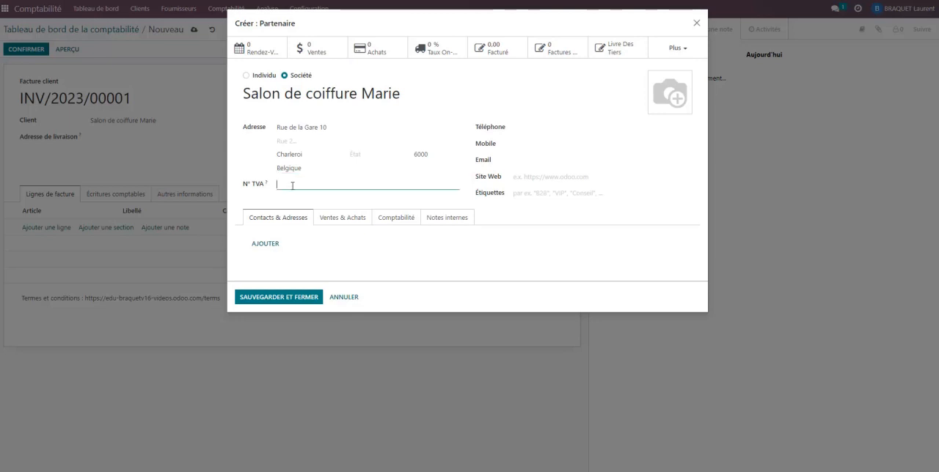
{"action": "left_click", "coordinate": [285, 298]}
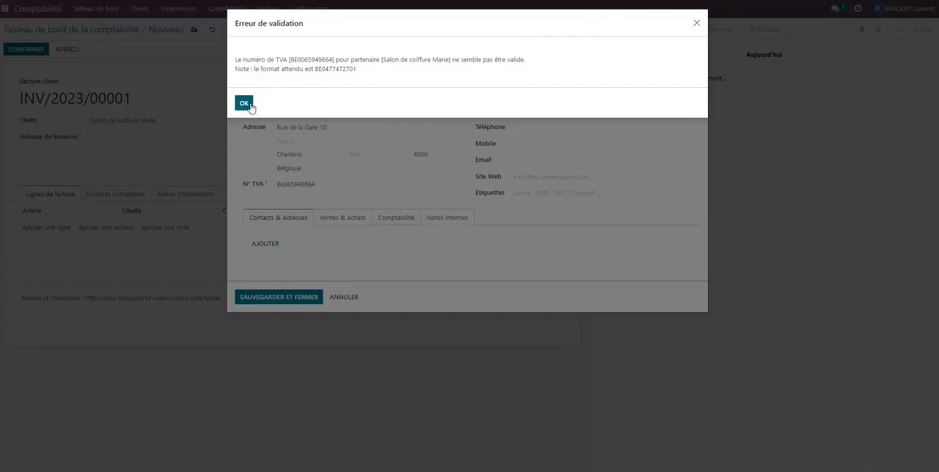
{"action": "left_click", "coordinate": [245, 104]}
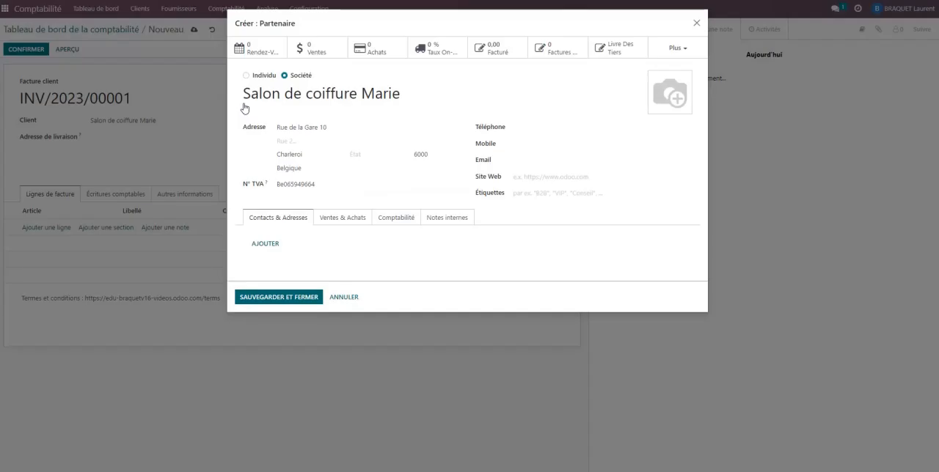
Correct the client's VAT number and save and close the new partner.
{"action": "left_click", "coordinate": [305, 184]}
{"action": "type", "text": "6"}
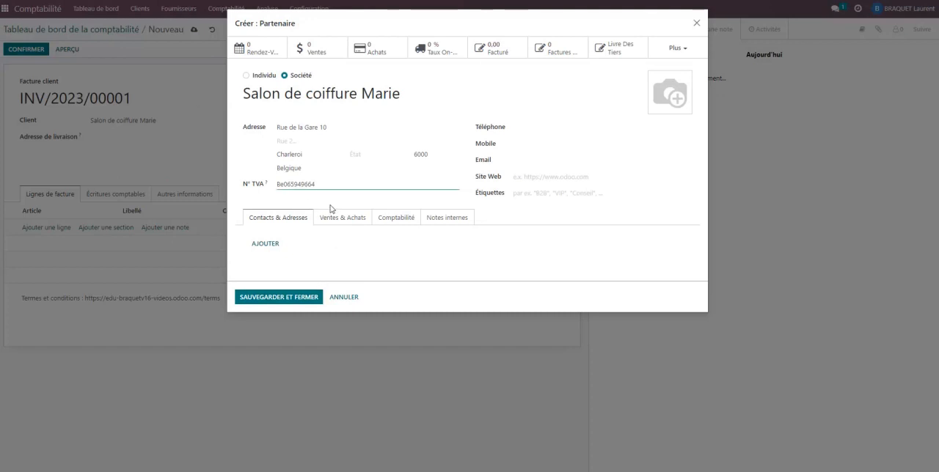
{"action": "left_click", "coordinate": [281, 297]}
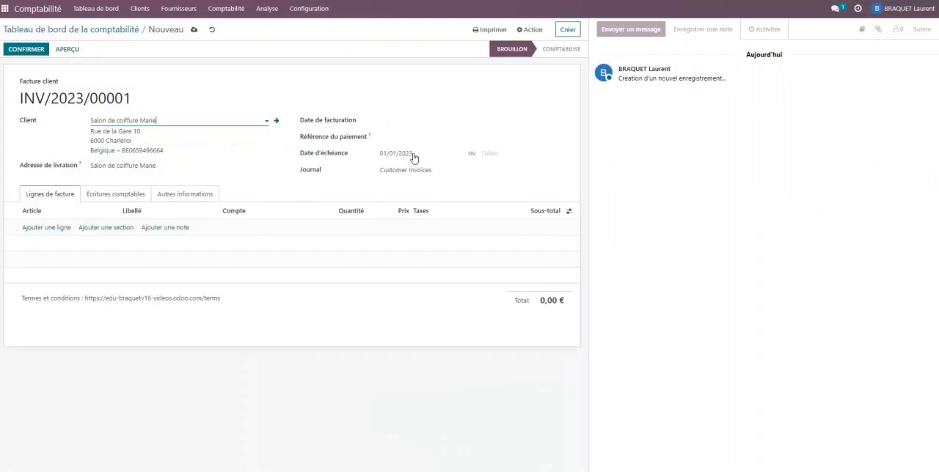
Set the invoice date to 08/12/2022.
{"action": "left_click", "coordinate": [404, 121]}
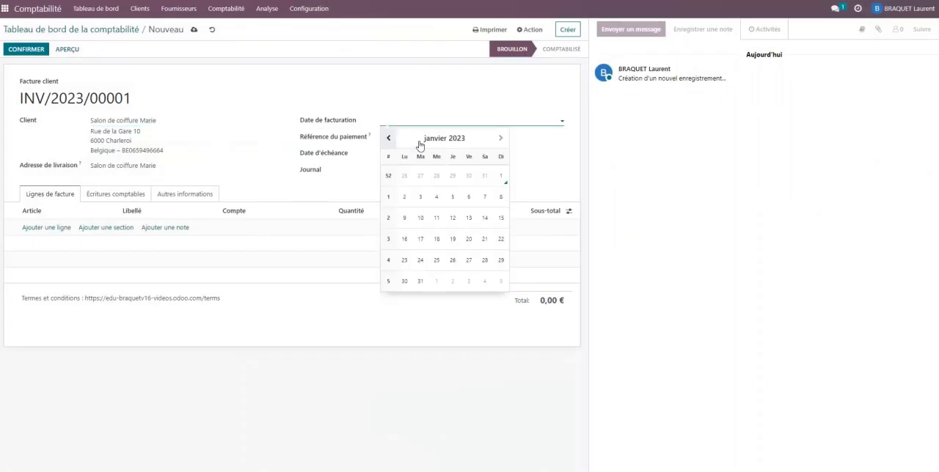
{"action": "left_click", "coordinate": [388, 138]}
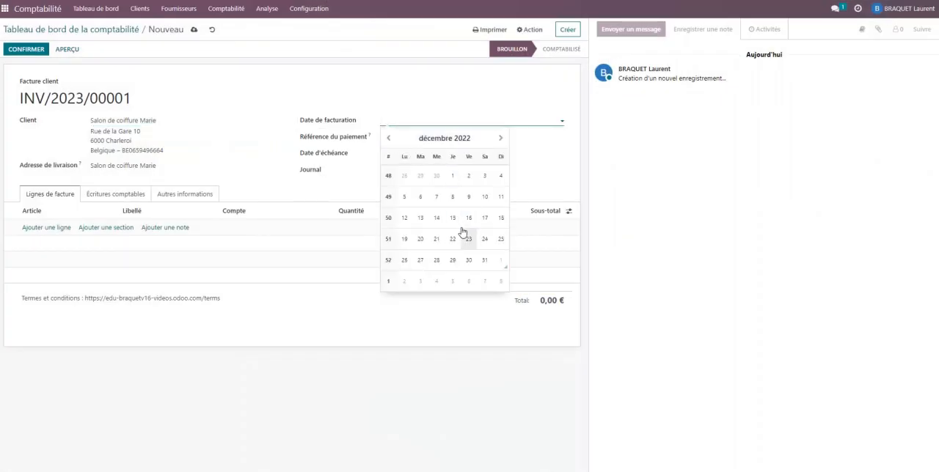
{"action": "left_click", "coordinate": [453, 198]}
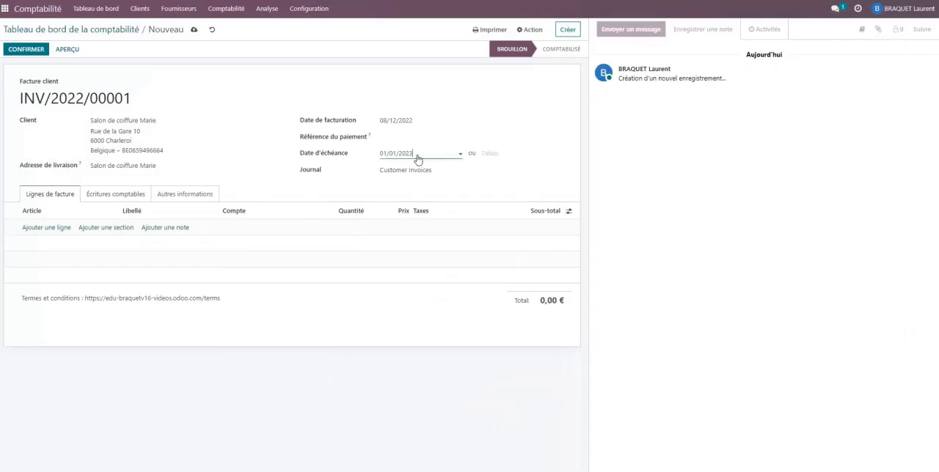
Set the due date to 31/12/2022.
{"action": "left_click", "coordinate": [414, 179]}
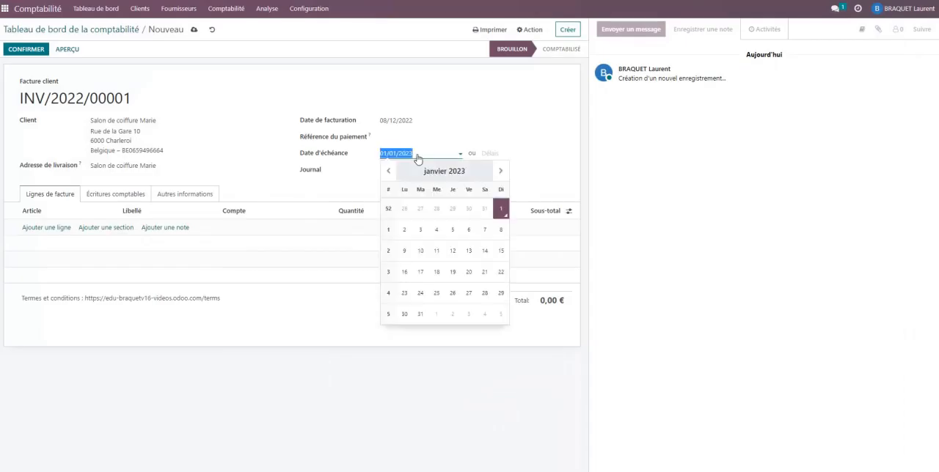
{"action": "left_click", "coordinate": [485, 208]}
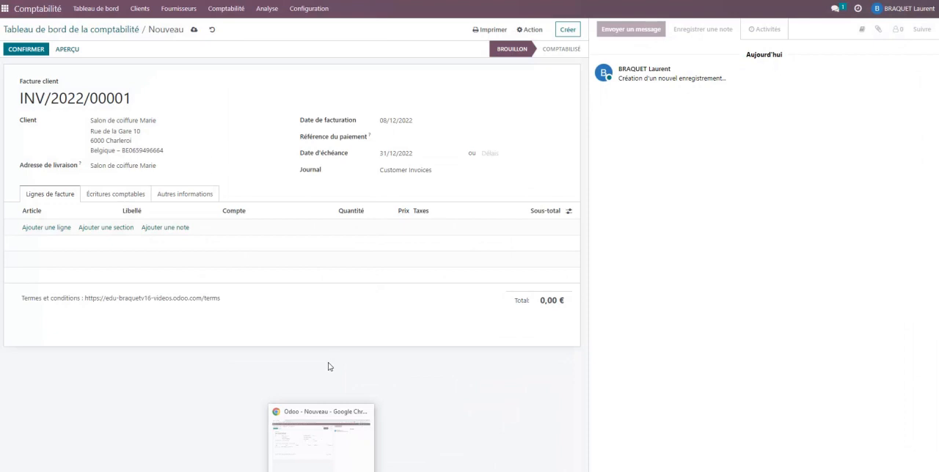
Check the source PDF and add an invoice line with a unit price of 533,12.
{"action": "left_click", "coordinate": [322, 471]}
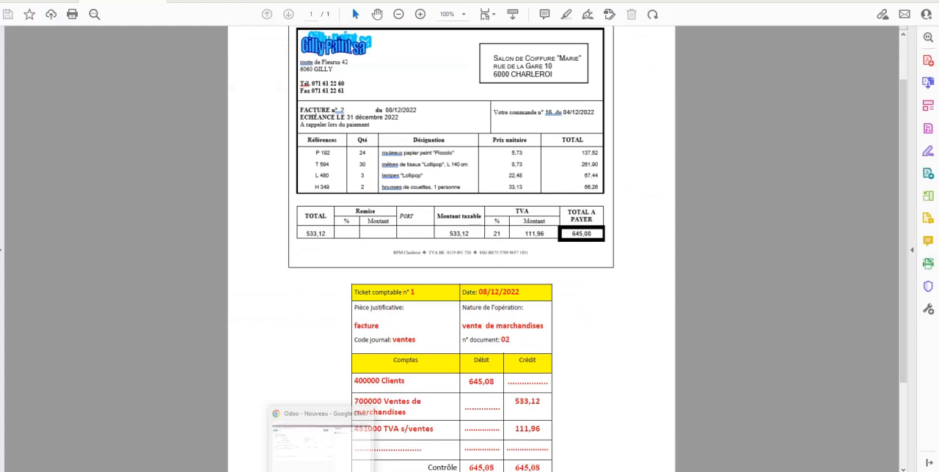
{"action": "left_click", "coordinate": [321, 468]}
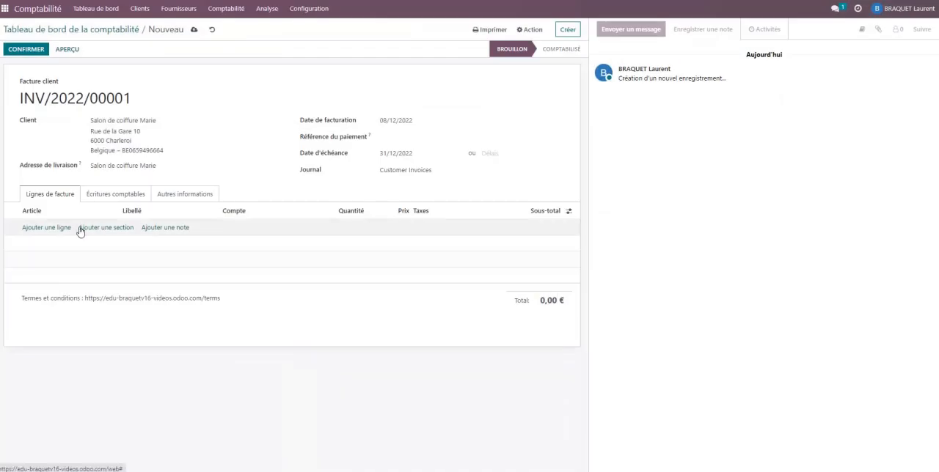
{"action": "left_click", "coordinate": [62, 230]}
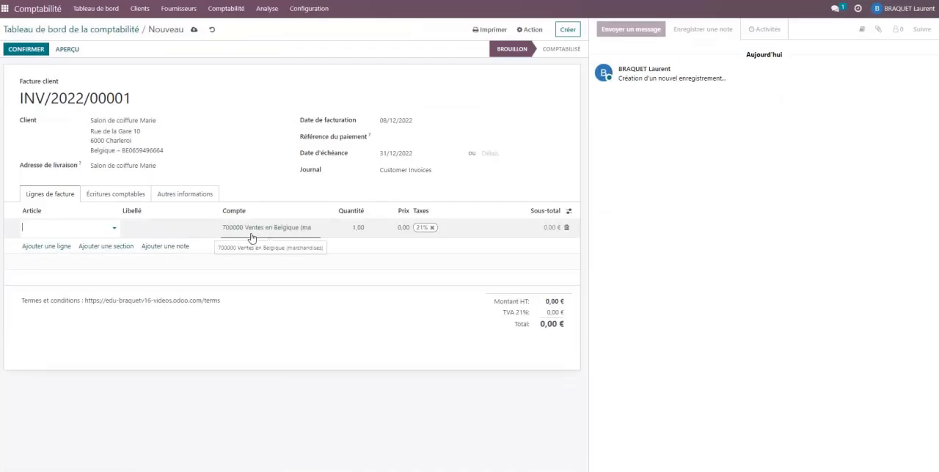
{"action": "left_click", "coordinate": [399, 227]}
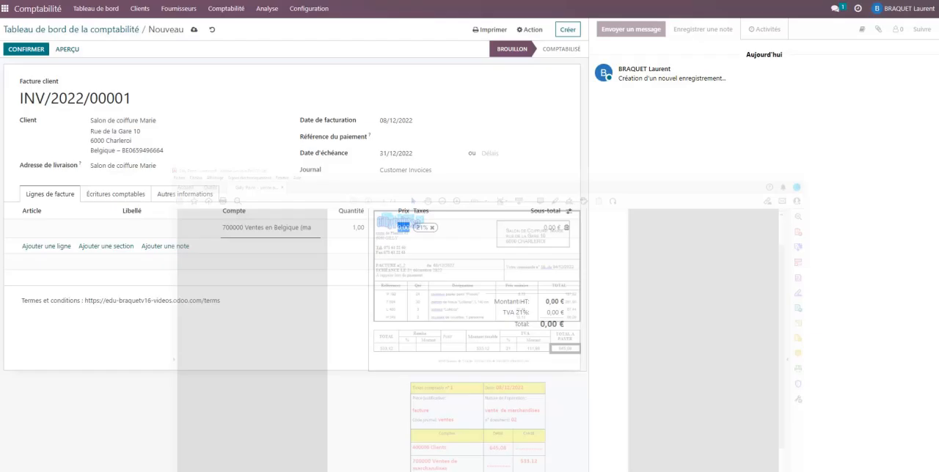
{"action": "type", "text": "533,12"}
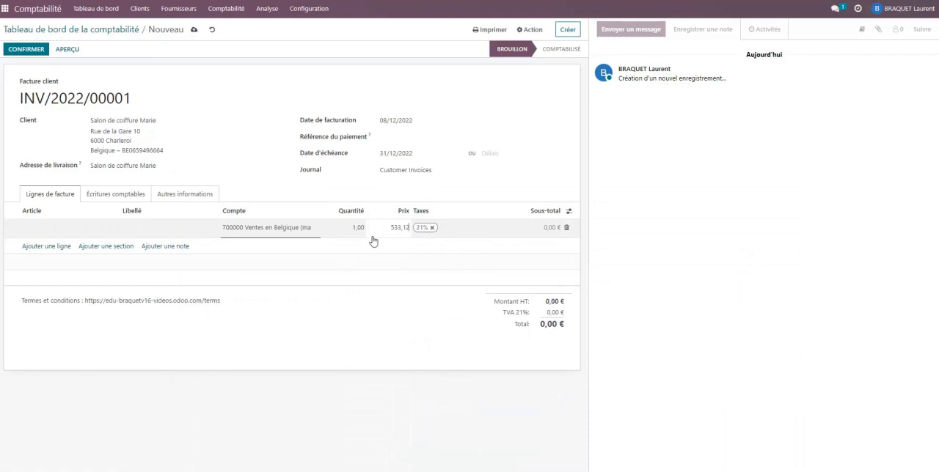
Set the line label to Facture 2 and confirm the invoice.
{"action": "left_click", "coordinate": [170, 229]}
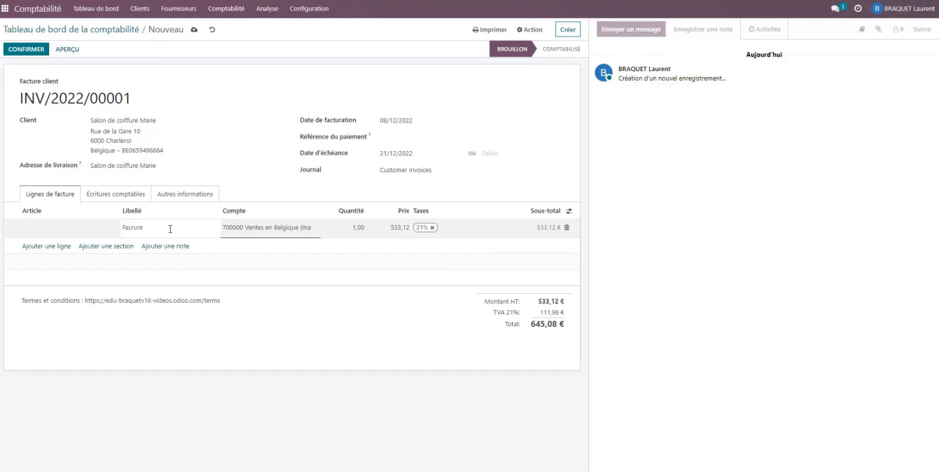
{"action": "key", "text": "BackSpace"}
{"action": "key", "text": "BackSpace"}
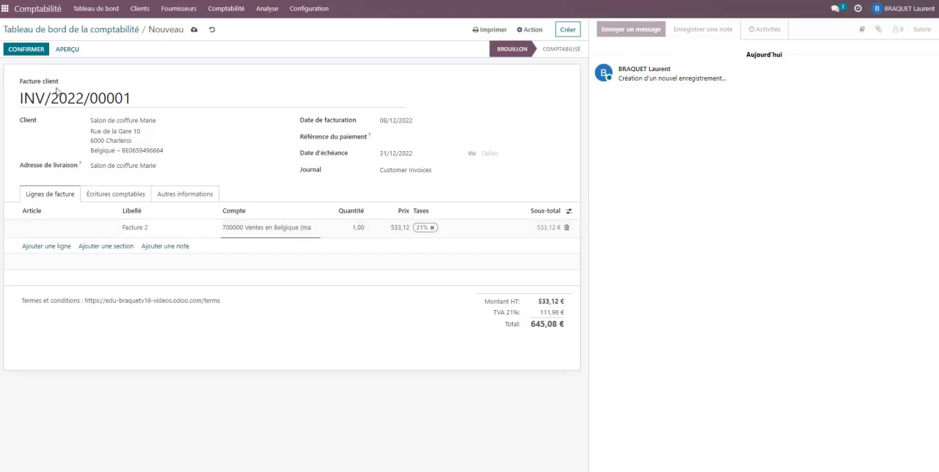
{"action": "left_click", "coordinate": [18, 49]}
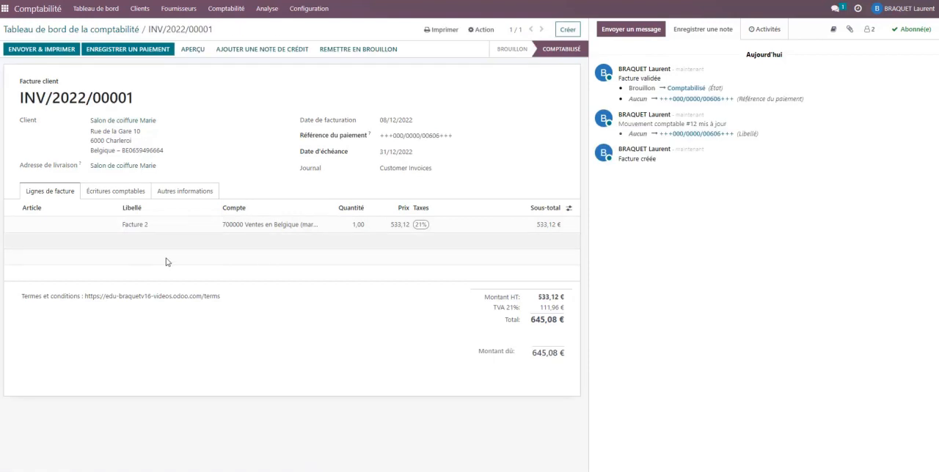
Review the invoice's journal entries and other information tabs.
{"action": "left_click", "coordinate": [118, 197]}
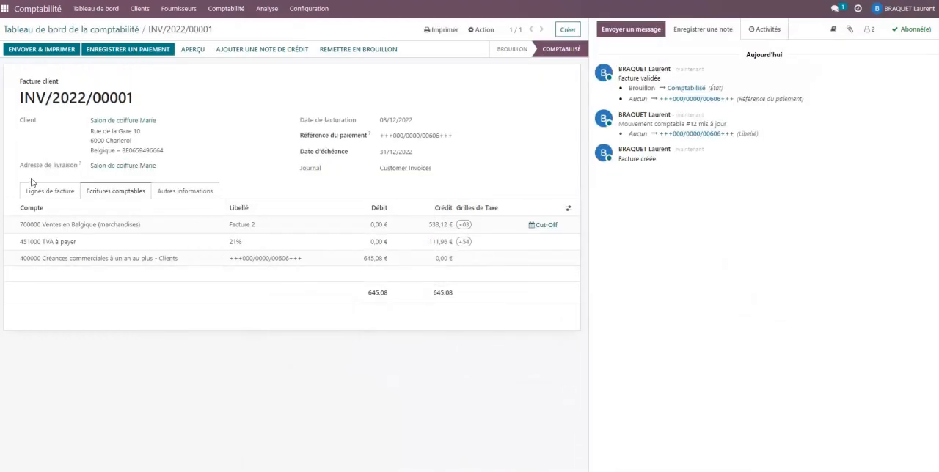
{"action": "left_click", "coordinate": [168, 191]}
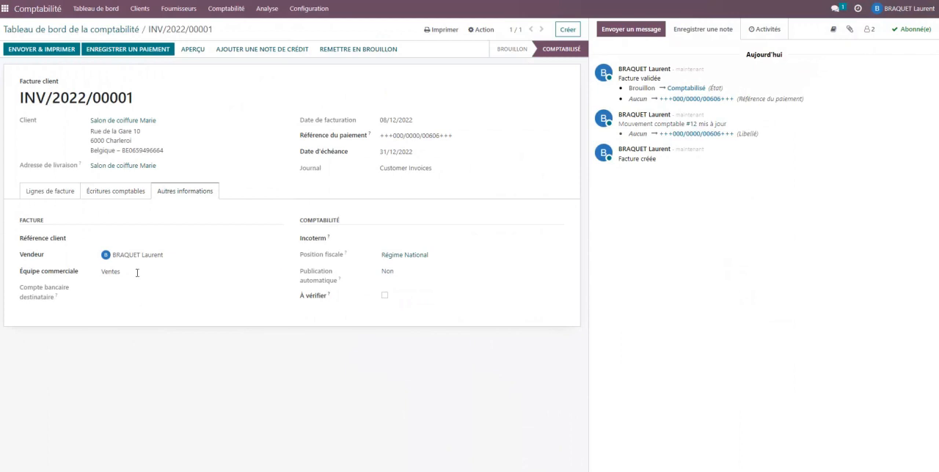
{"action": "left_click", "coordinate": [48, 191]}
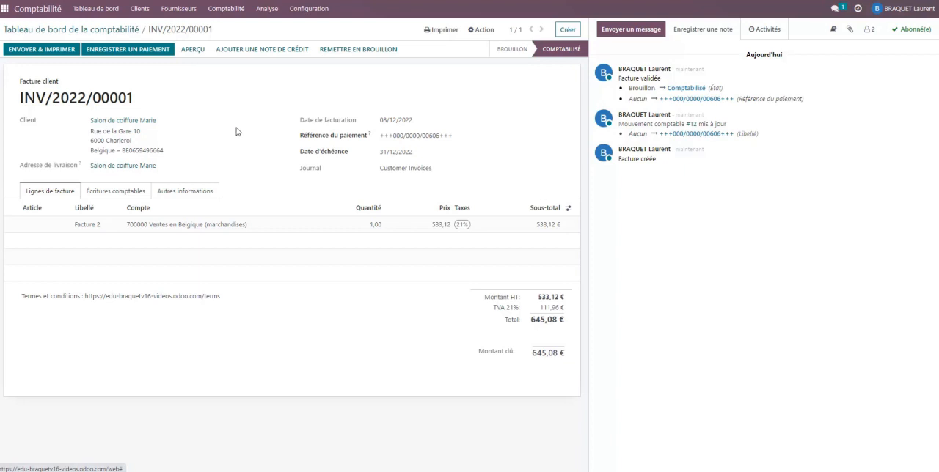
Open the customer invoices list and reopen the posted invoice.
{"action": "left_click", "coordinate": [139, 10]}
{"action": "left_click", "coordinate": [142, 30]}
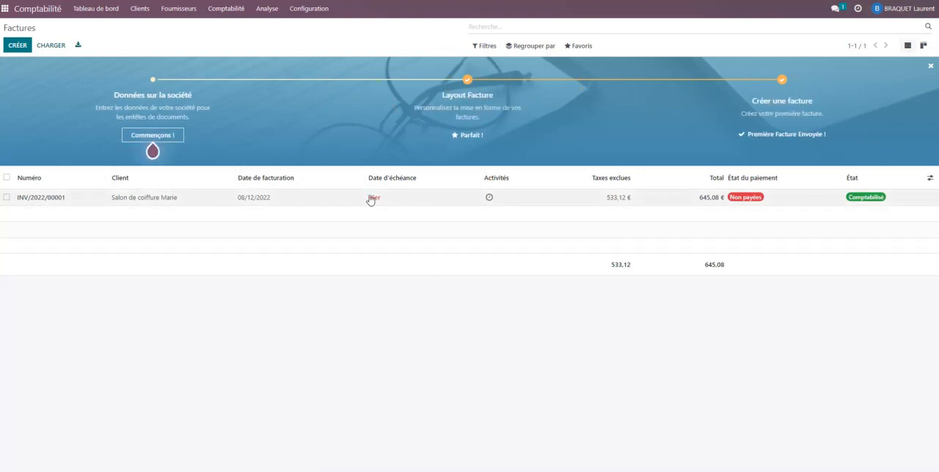
{"action": "left_click", "coordinate": [253, 198]}
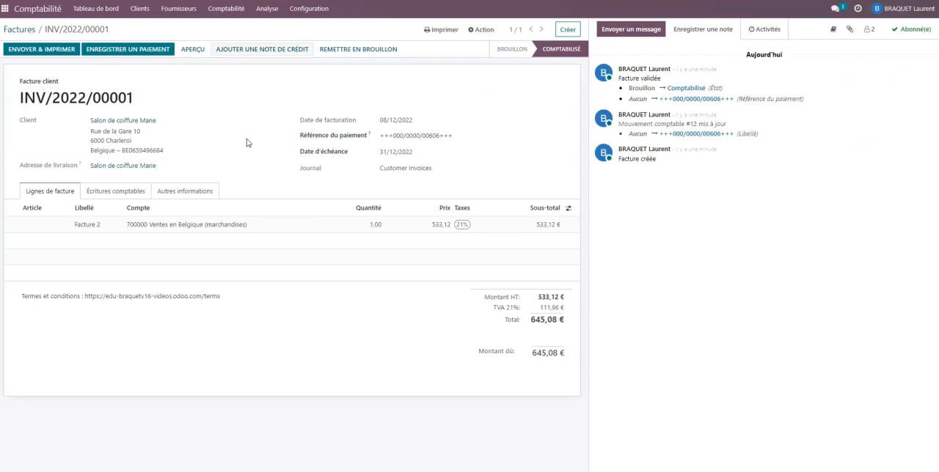
Open the partner ledger report.
{"action": "left_click", "coordinate": [267, 9]}
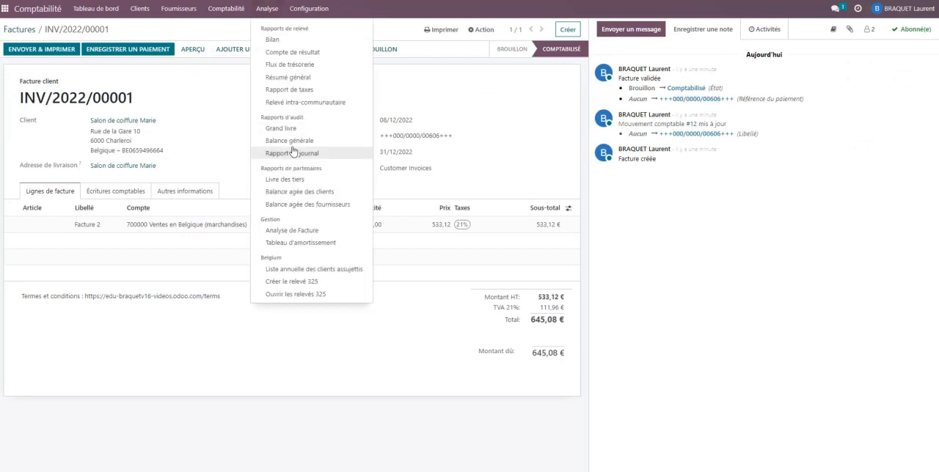
{"action": "left_click", "coordinate": [290, 180]}
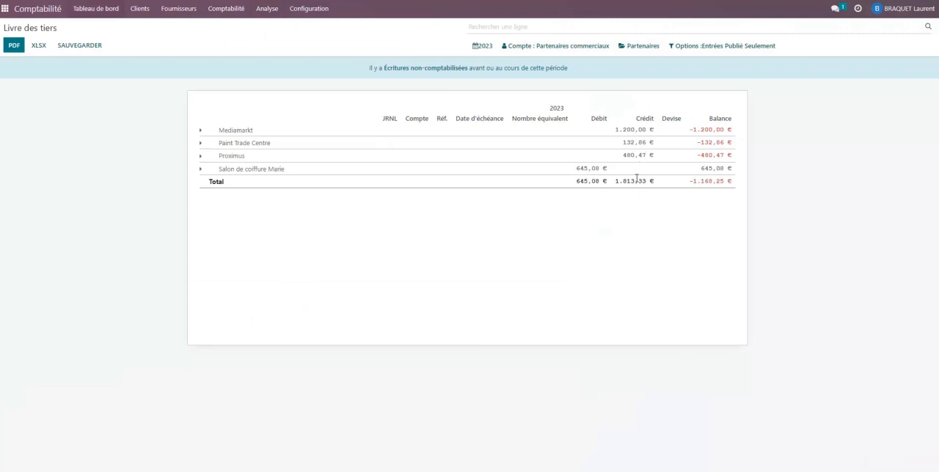
{"action": "left_click", "coordinate": [91, 16]}
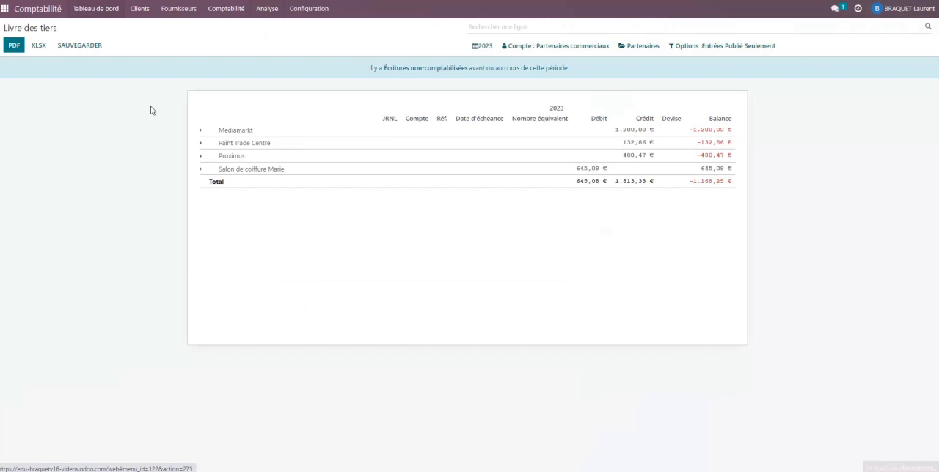